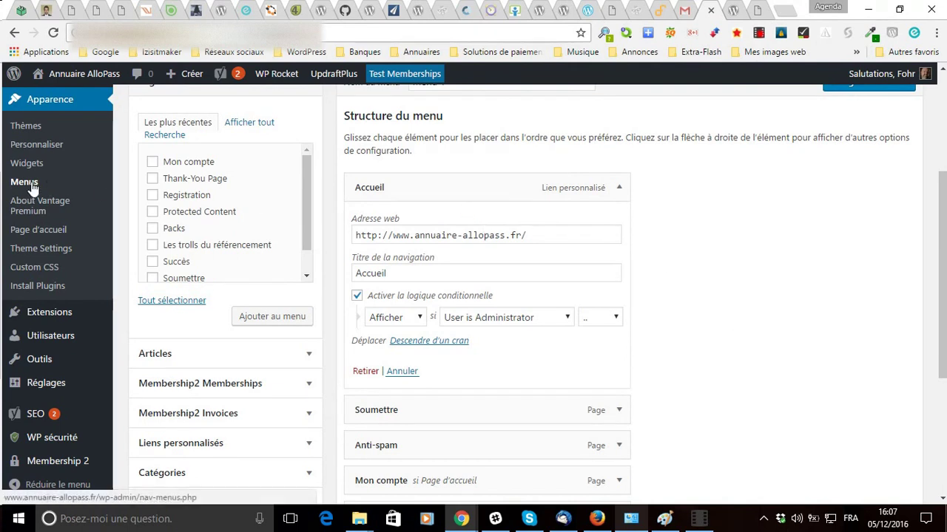
# - Examine the Accueil item's conditional logic setting, its show/hide actions and the list of available conditions
pyautogui.scroll(1, 33, 185)
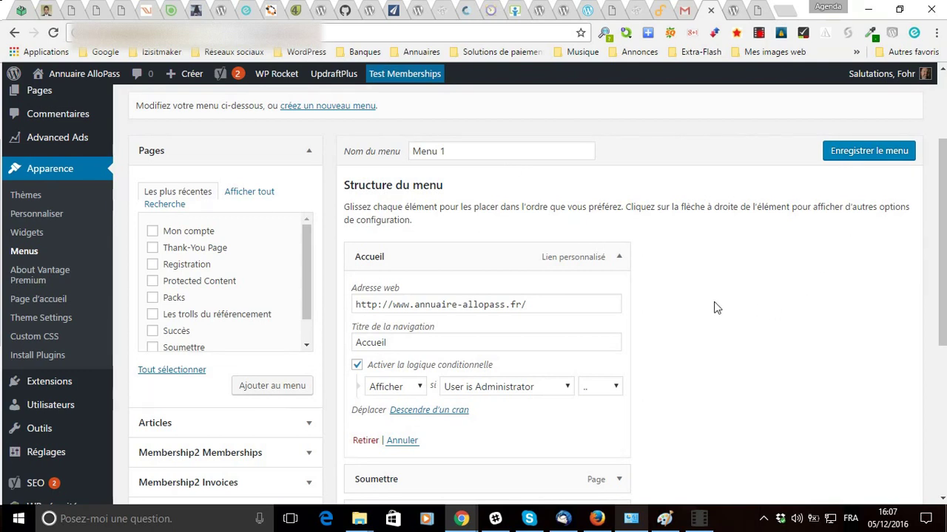
pyautogui.click(611, 265)
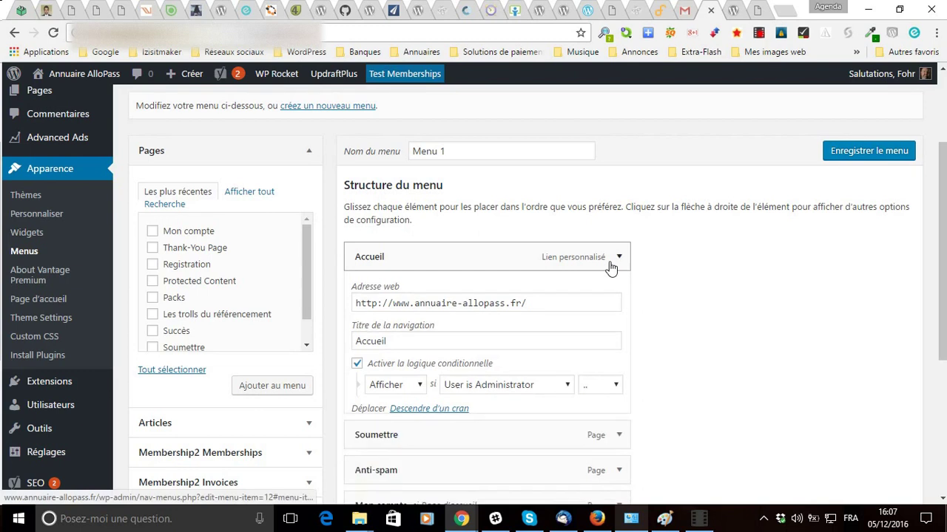
pyautogui.click(611, 265)
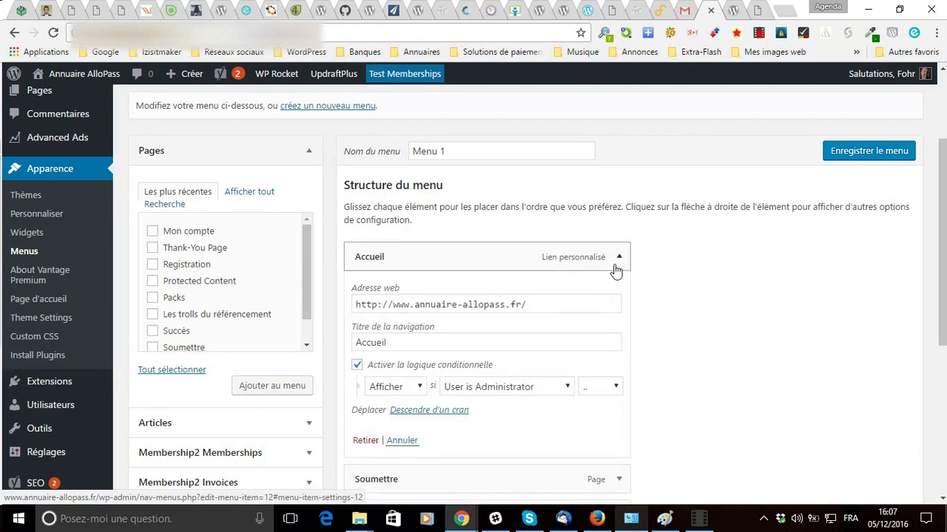
pyautogui.moveTo(939, 220); pyautogui.dragTo(943, 258)
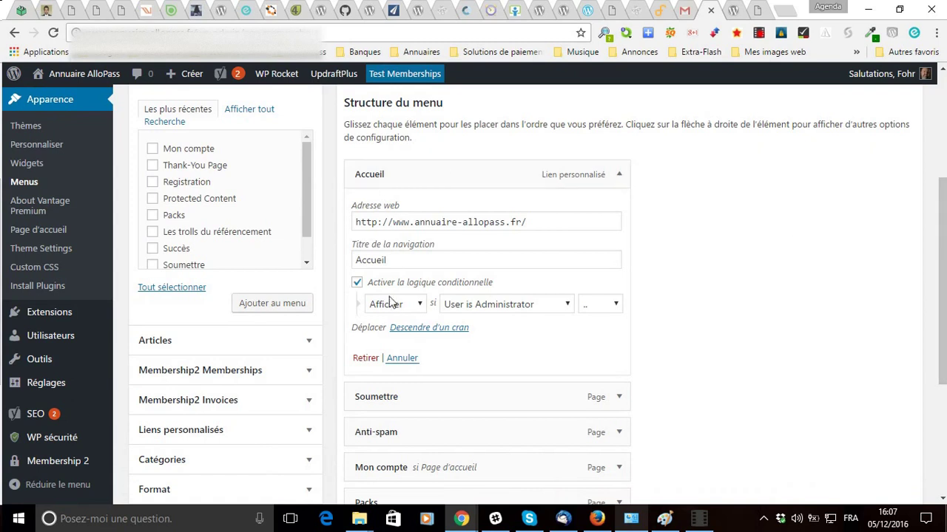
pyautogui.click(357, 282)
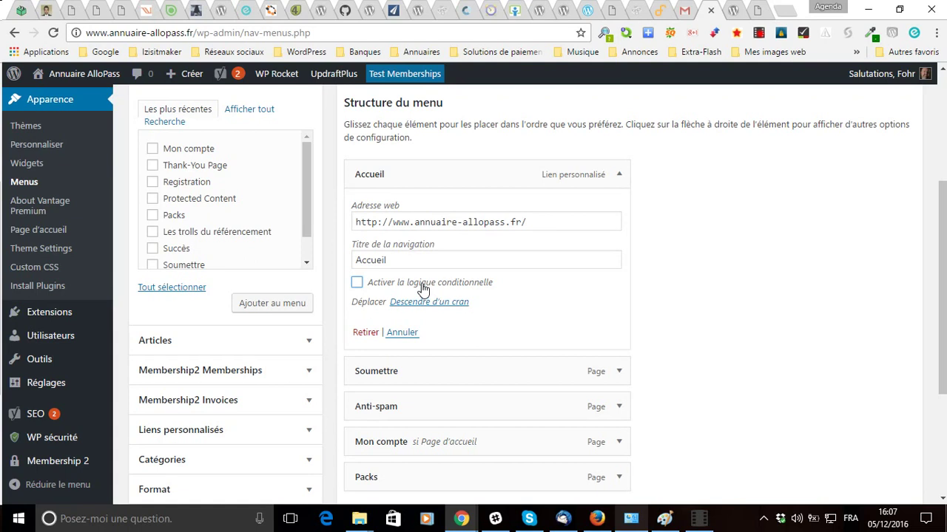
pyautogui.click(356, 284)
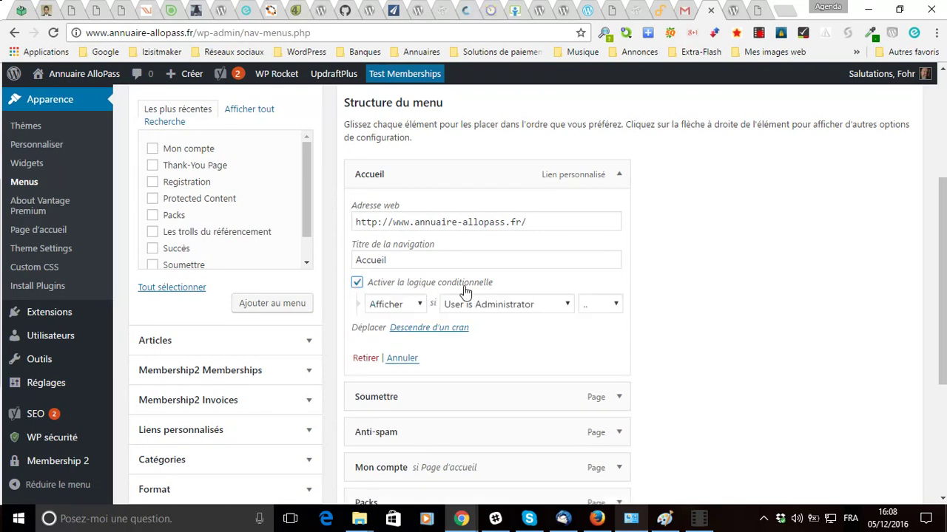
pyautogui.click(399, 308)
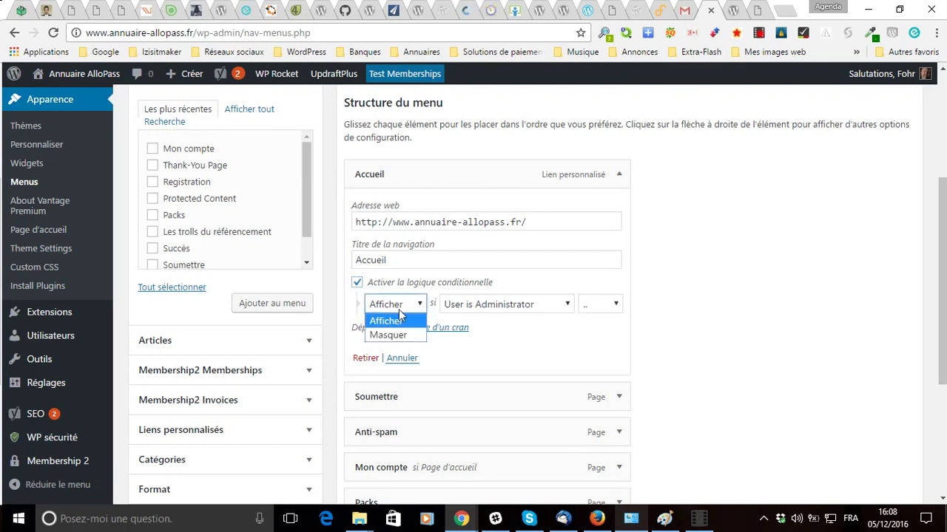
pyautogui.click(397, 315)
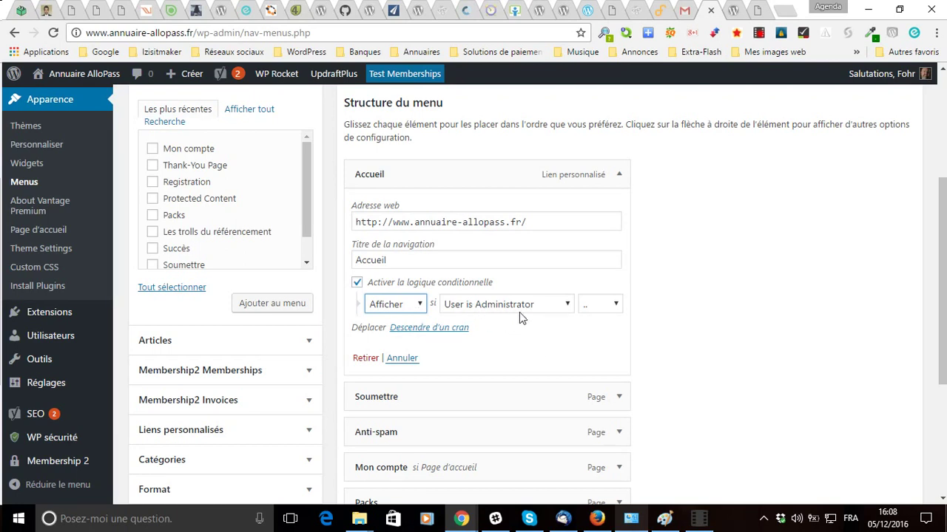
pyautogui.click(550, 308)
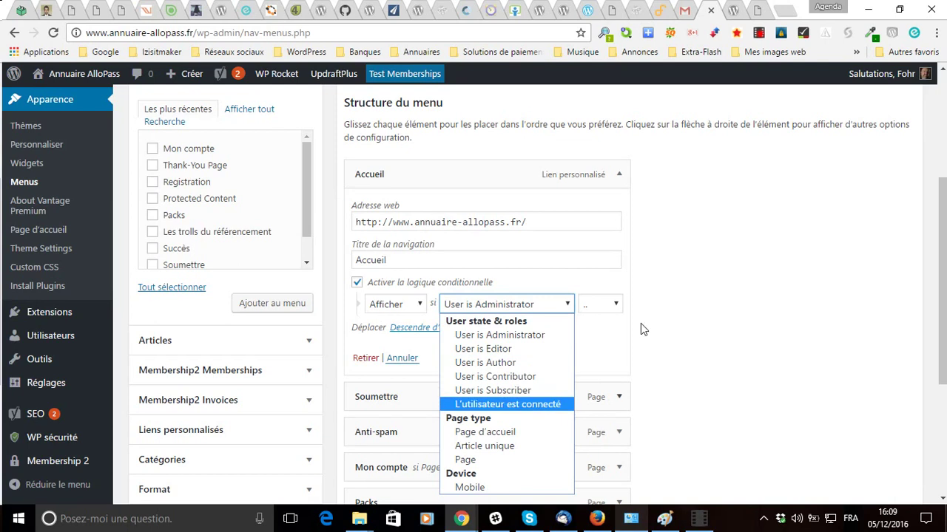
pyautogui.click(708, 282)
# - Add a second condition to the Accueil item, joined with ET, that uses Afficher si Mobile
pyautogui.click(598, 305)
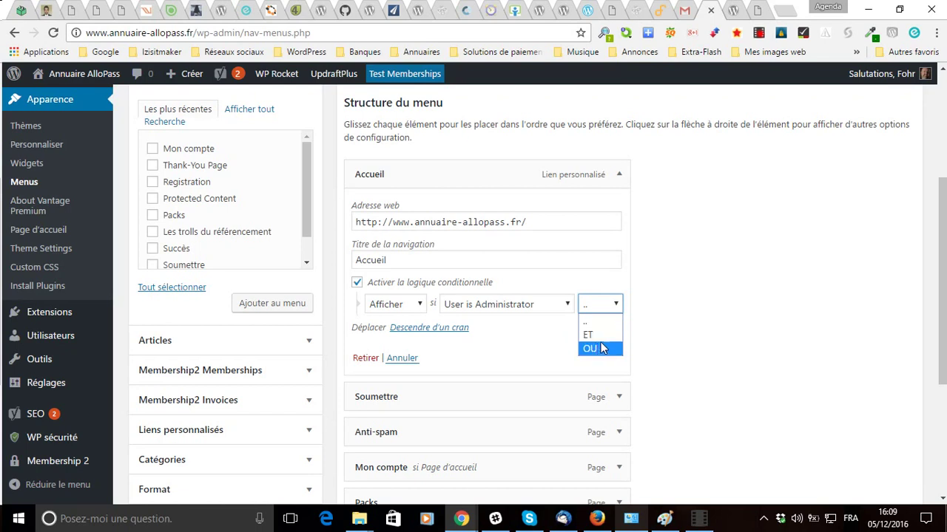
pyautogui.click(596, 335)
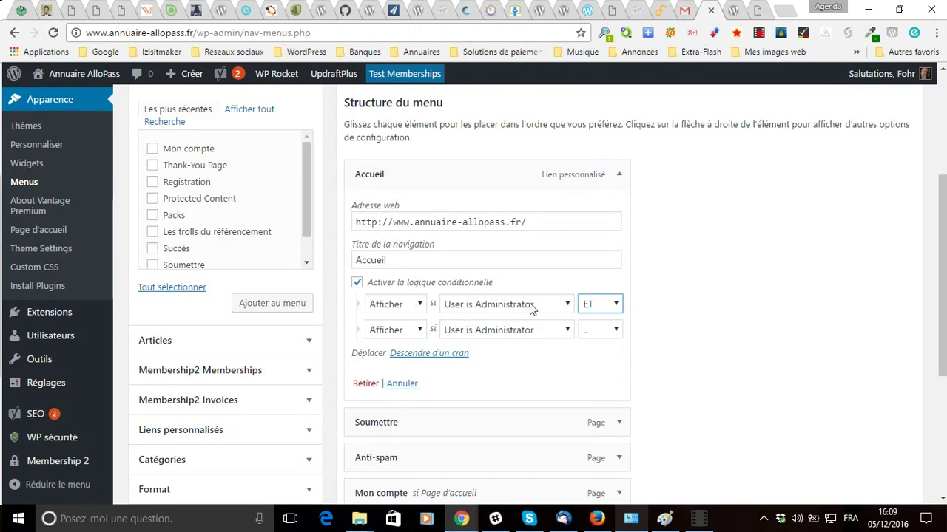
pyautogui.click(405, 332)
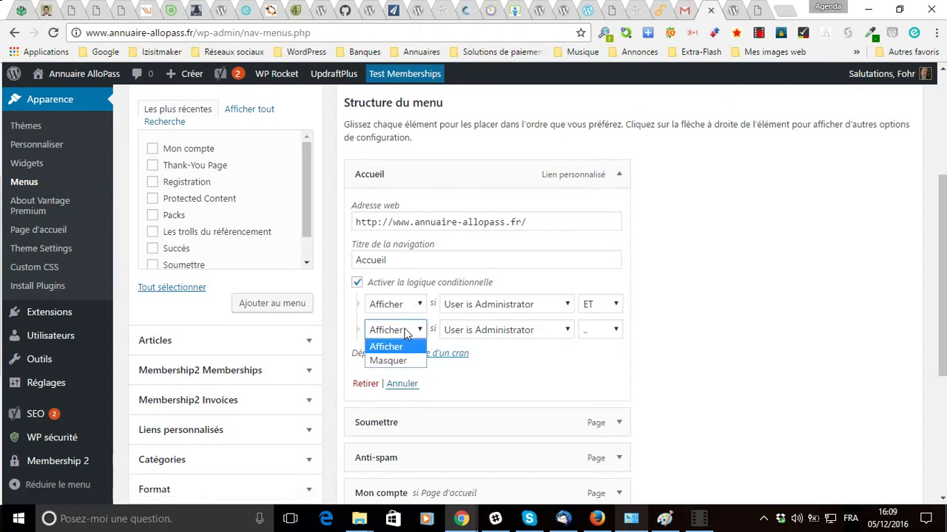
pyautogui.click(416, 347)
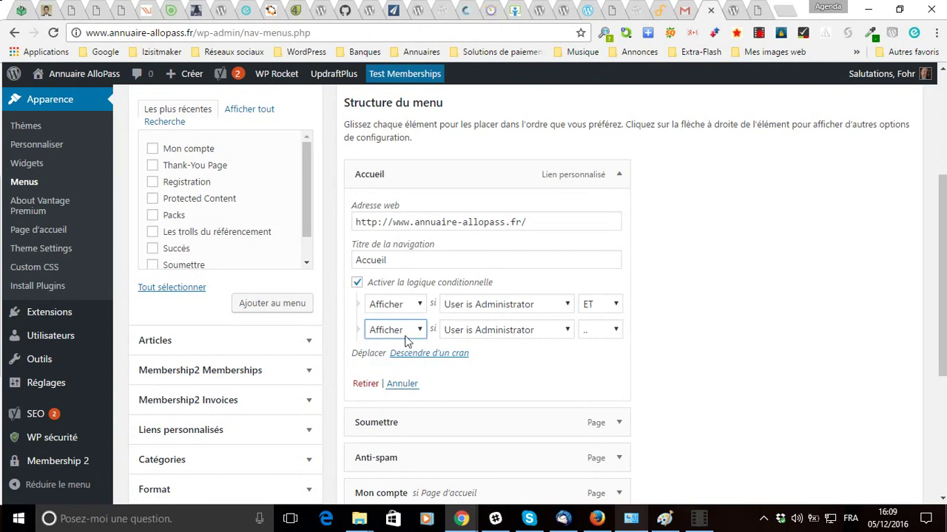
pyautogui.click(404, 336)
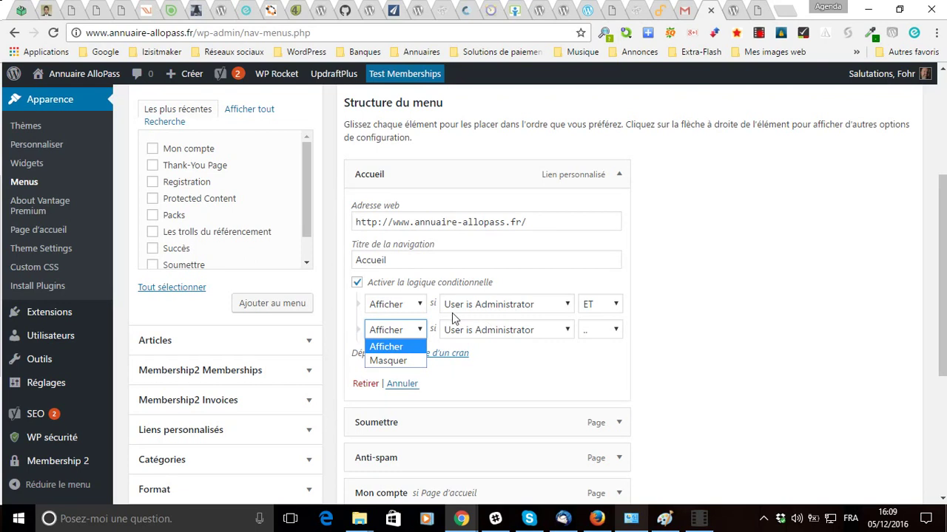
pyautogui.click(494, 363)
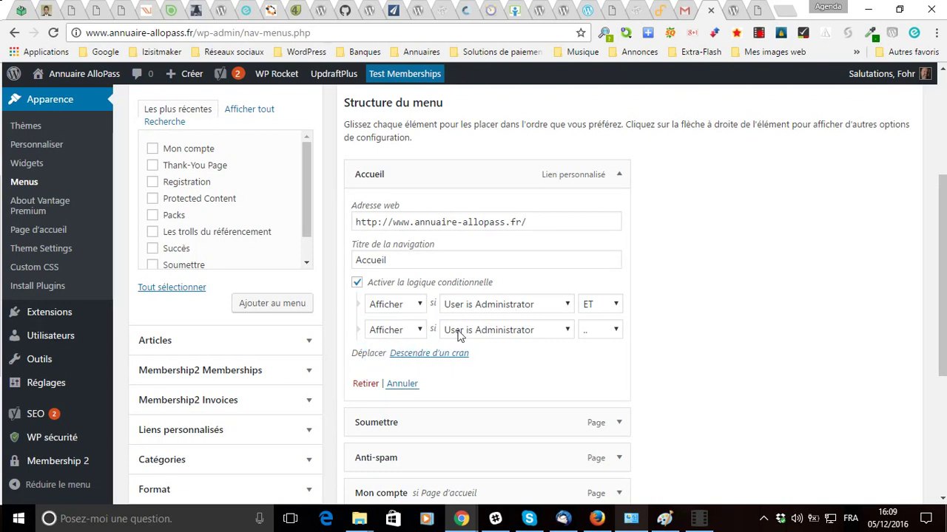
pyautogui.click(497, 333)
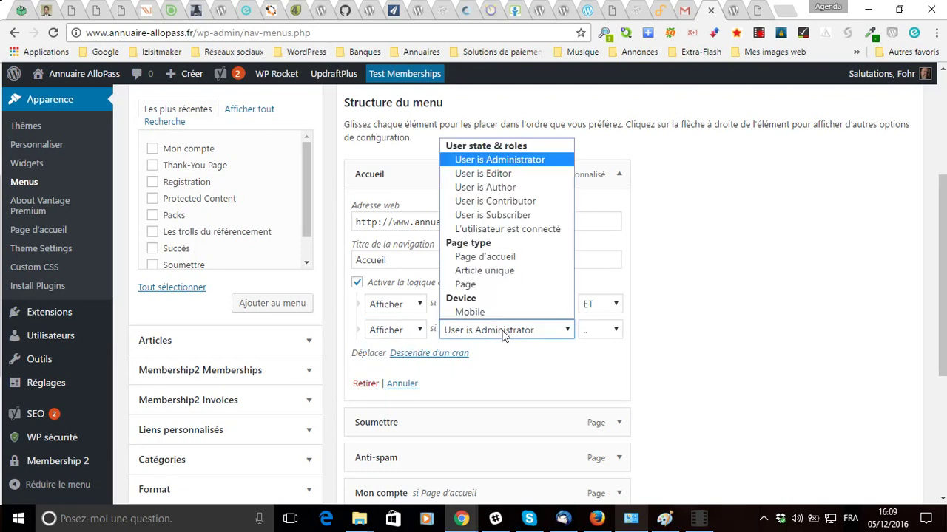
pyautogui.click(462, 311)
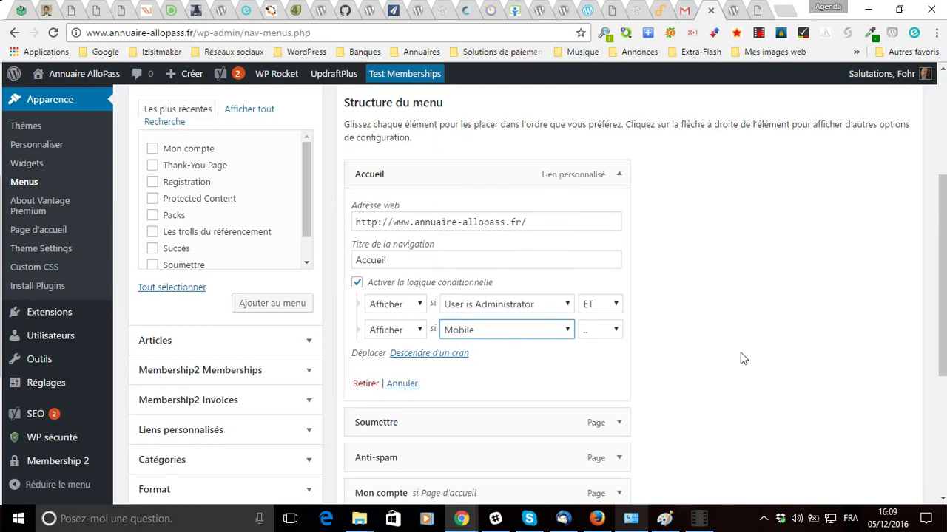
# - Save Menu 1 with the Accueil item's two display conditions
pyautogui.scroll(-2, 540, 375)
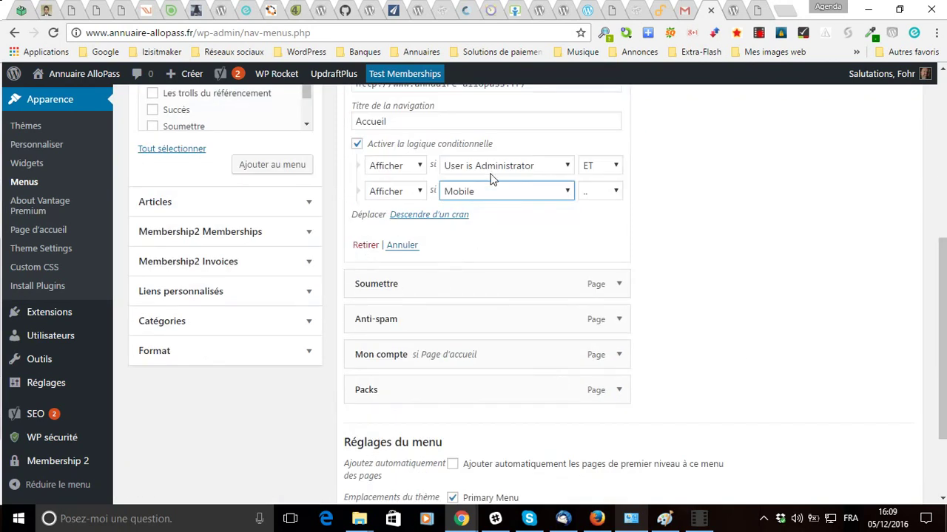
pyautogui.scroll(1, 704, 271)
pyautogui.scroll(-2, 693, 284)
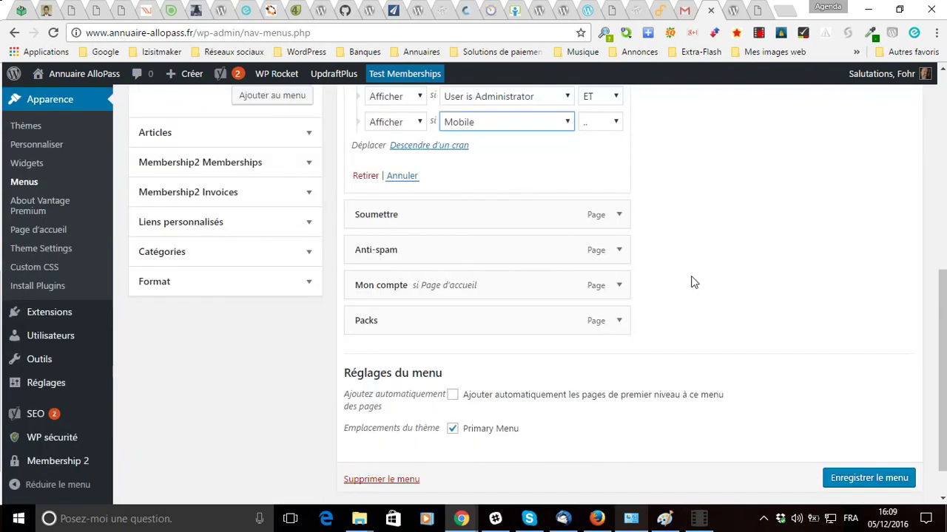
pyautogui.scroll(1, 692, 282)
pyautogui.scroll(-1, 691, 282)
pyautogui.click(879, 481)
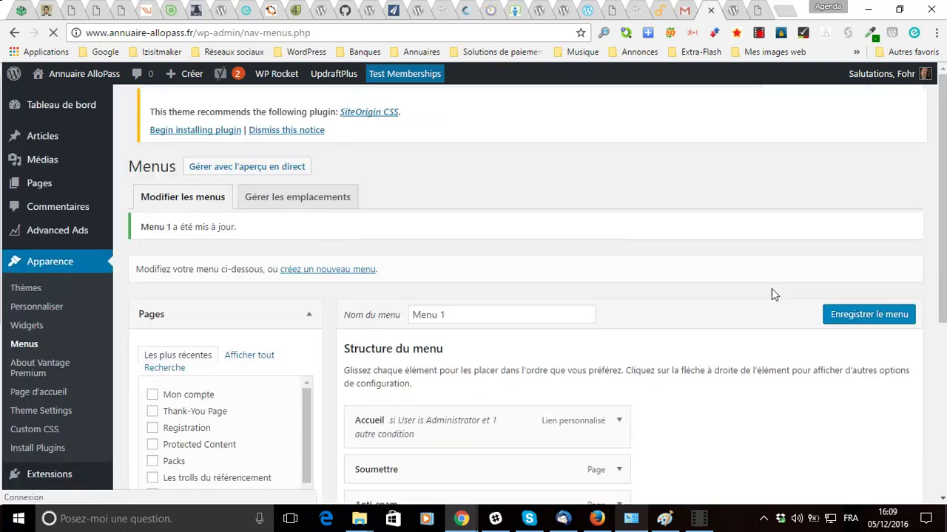
# - Switch both Accueil conditions, User is Administrator and Mobile, to Masquer and save the menu
pyautogui.scroll(-3, 608, 283)
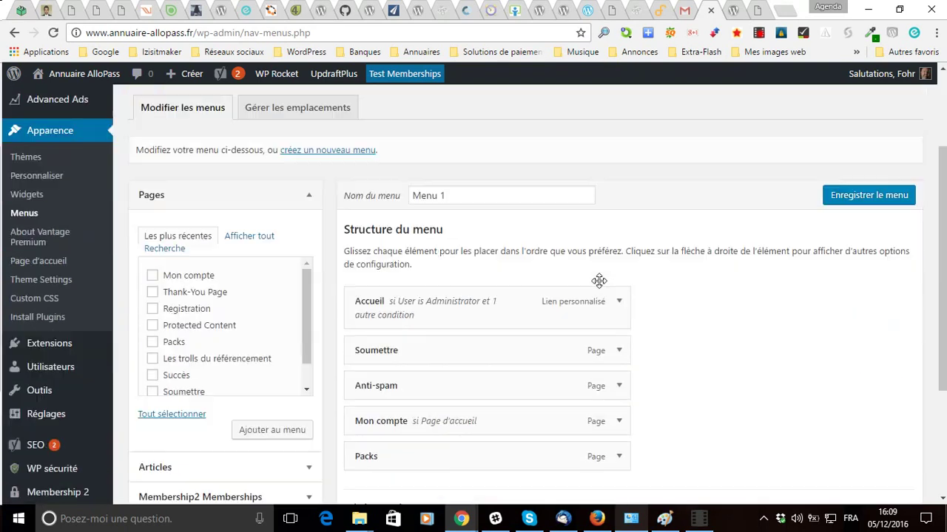
pyautogui.scroll(-1, 488, 298)
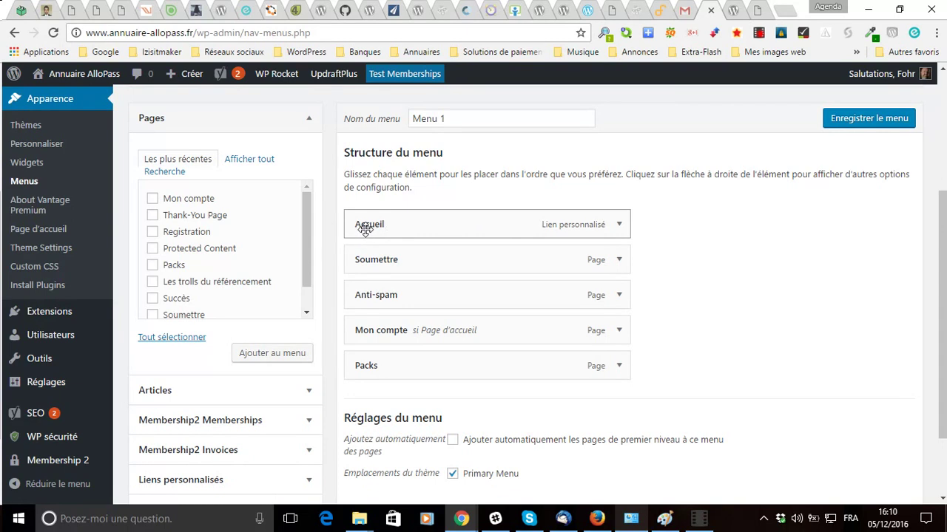
pyautogui.click(618, 225)
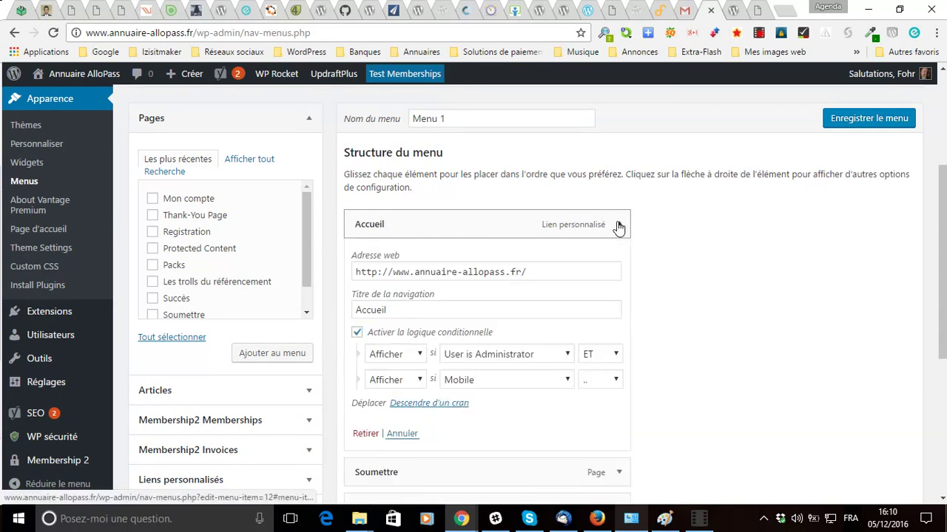
pyautogui.click(386, 356)
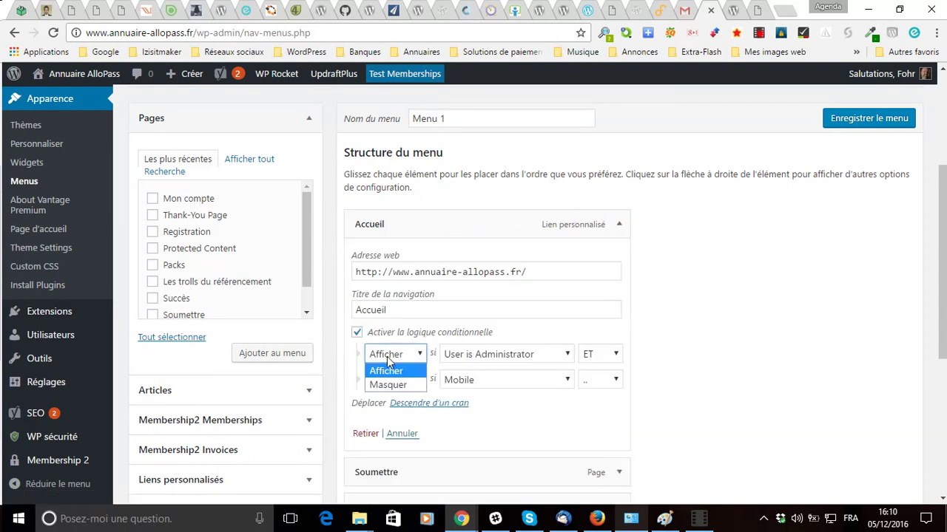
pyautogui.click(390, 385)
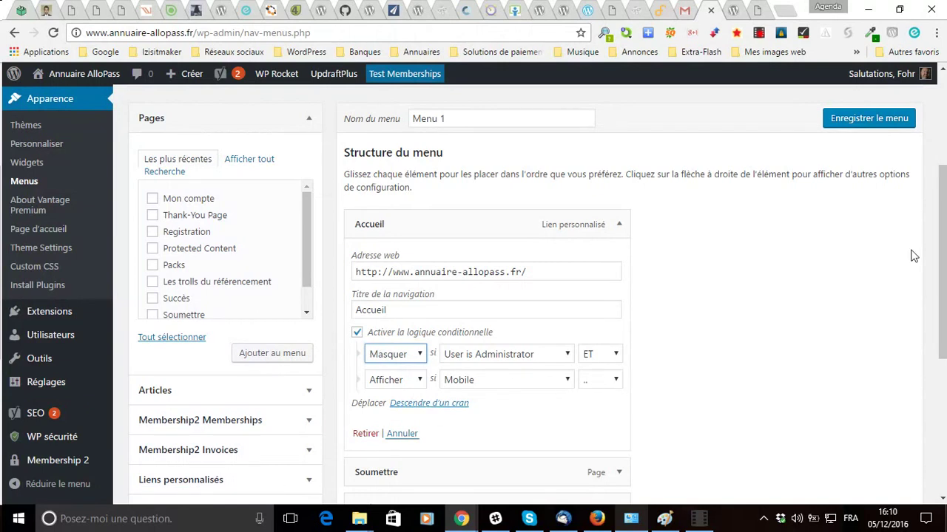
pyautogui.click(403, 381)
pyautogui.click(390, 411)
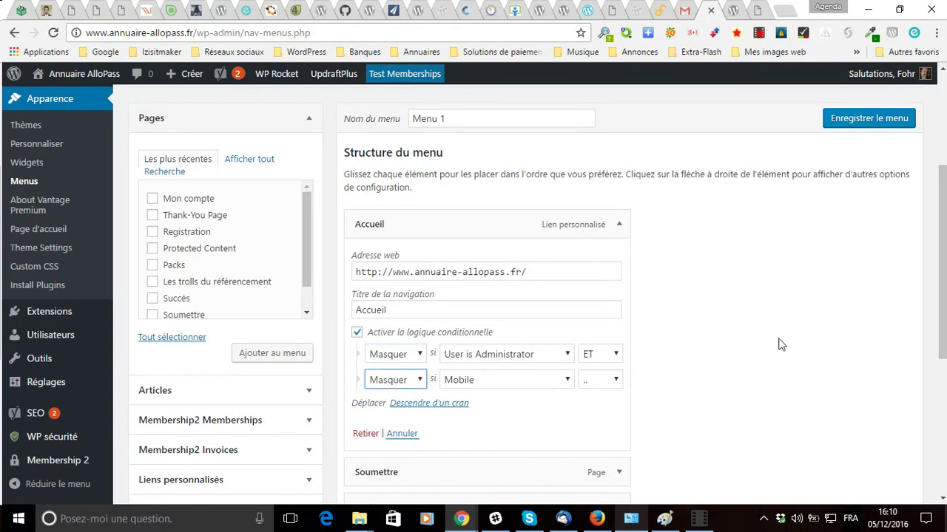
pyautogui.click(877, 123)
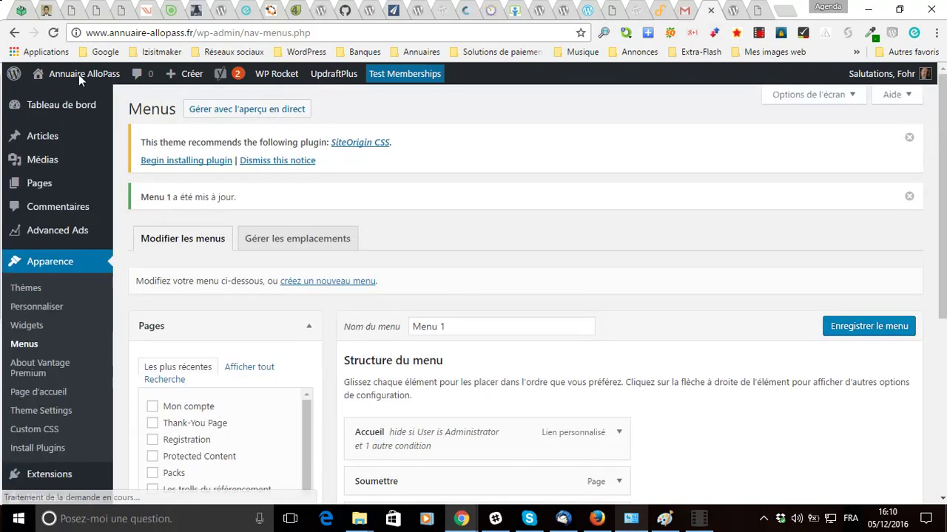
# - Open the live site in a new tab, check its navigation bar for the Accueil item, and return to the menu editor
pyautogui.moveTo(60, 76)
pyautogui.middleClick(54, 97)
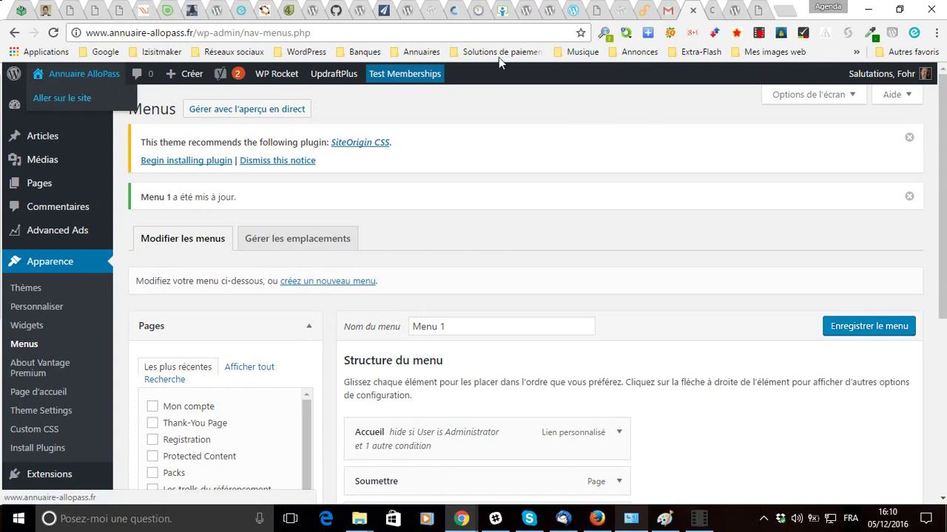
pyautogui.click(712, 11)
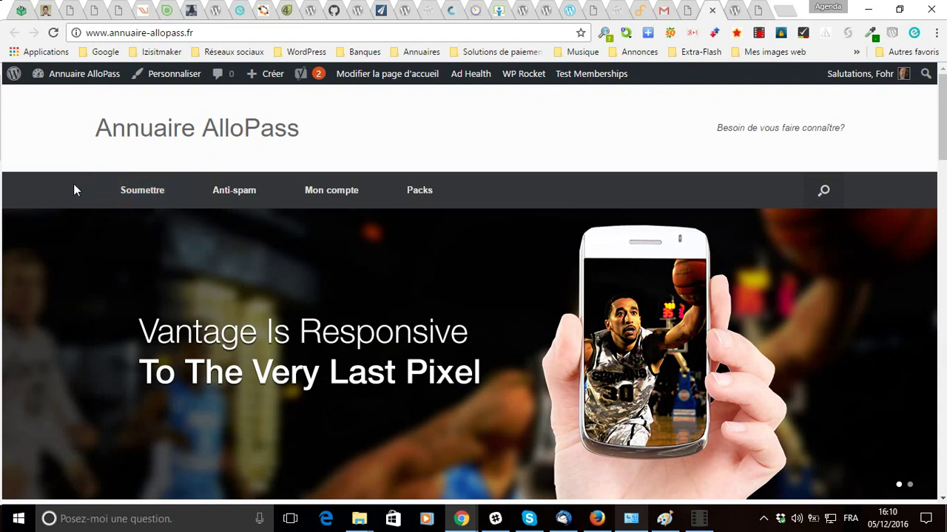
pyautogui.click(687, 9)
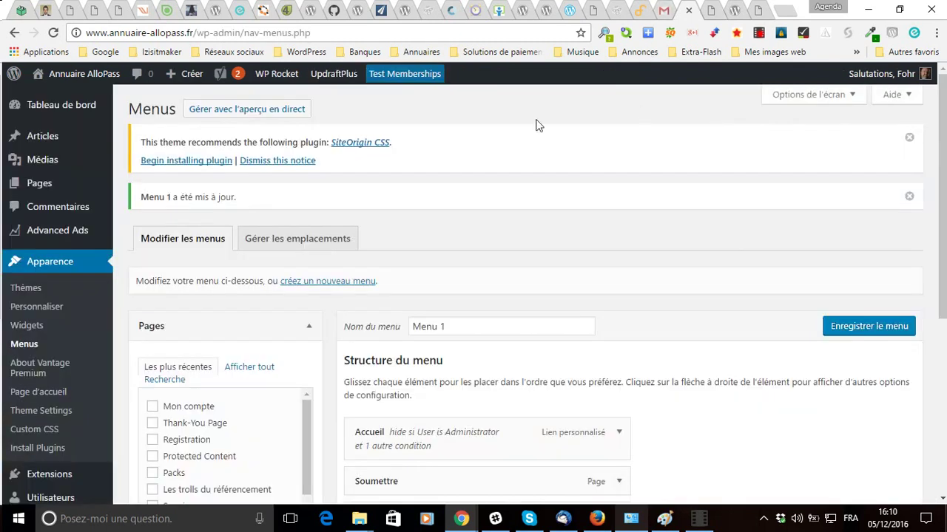
# - Turn off conditional logic for the Accueil item and save the menu
pyautogui.scroll(-4, 342, 351)
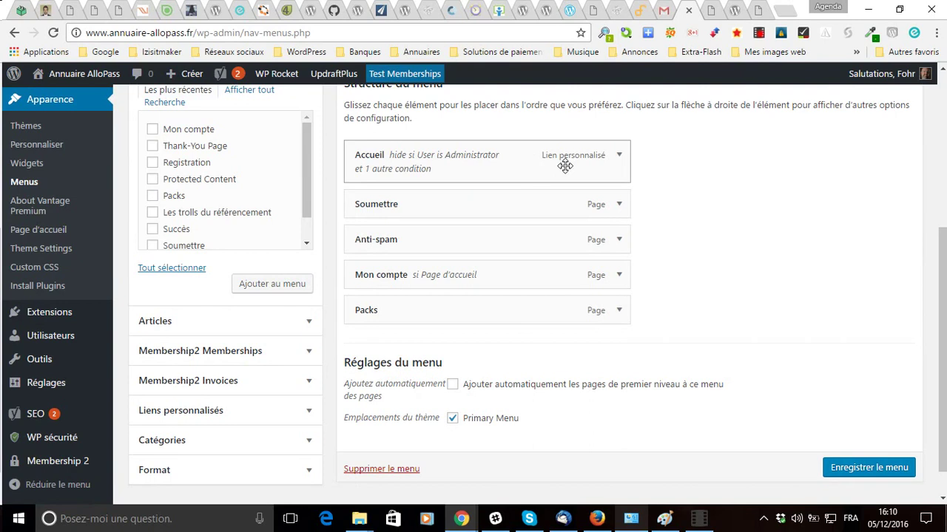
pyautogui.click(618, 157)
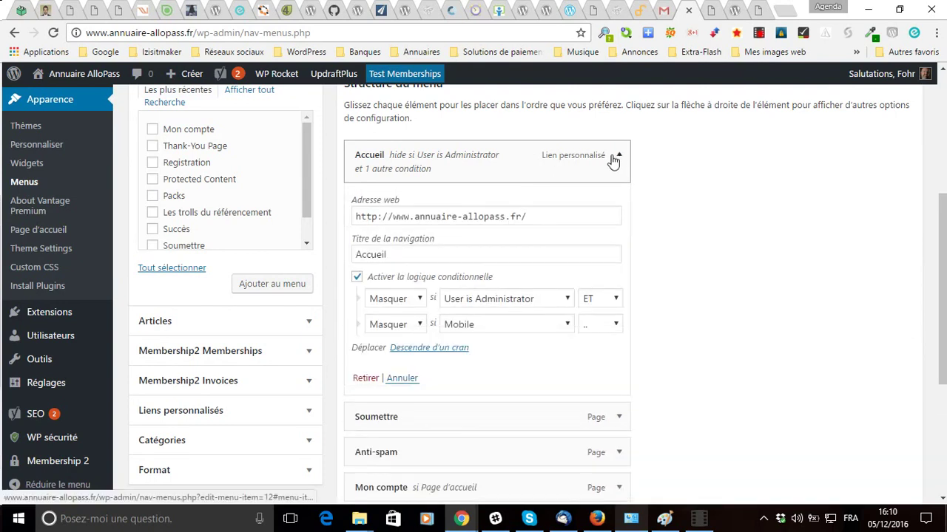
pyautogui.click(356, 278)
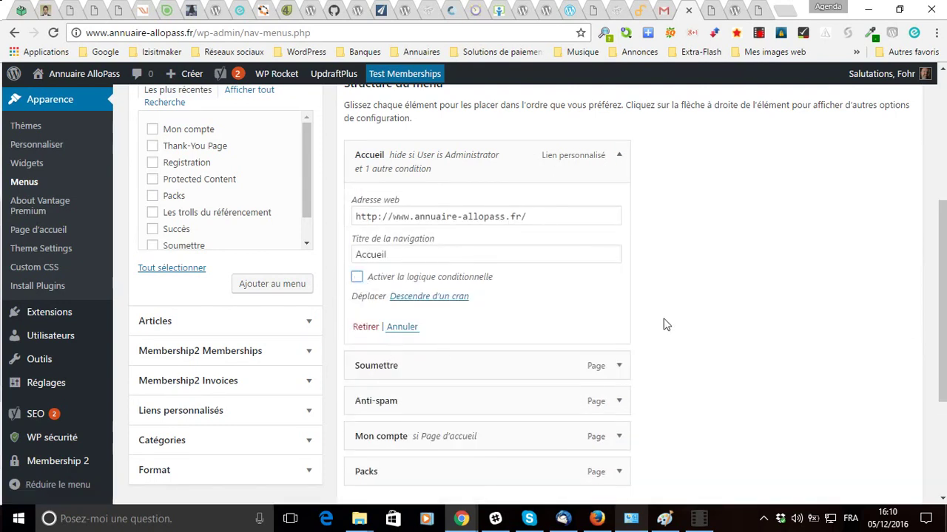
pyautogui.scroll(-3, 666, 324)
pyautogui.click(858, 436)
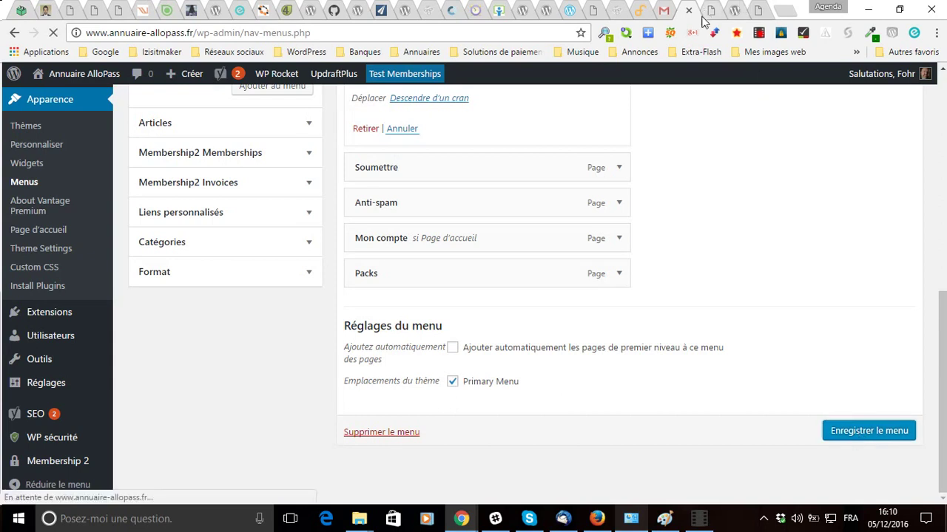